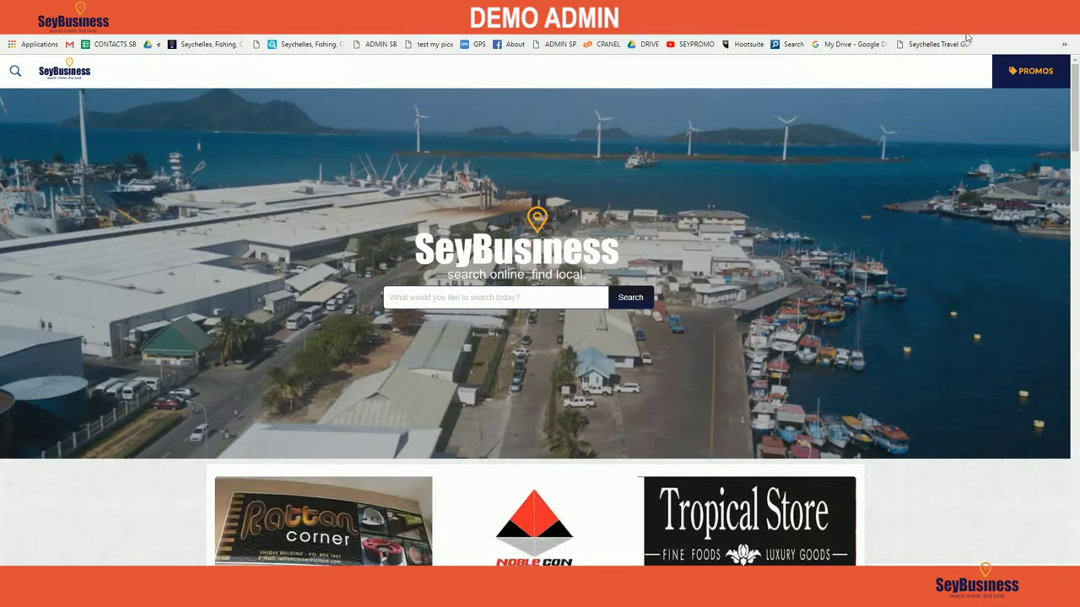
Step: Bookmark the current page in the bookmarks bar, shortening its name to "SeyBusiness"
key(ctrl+d)
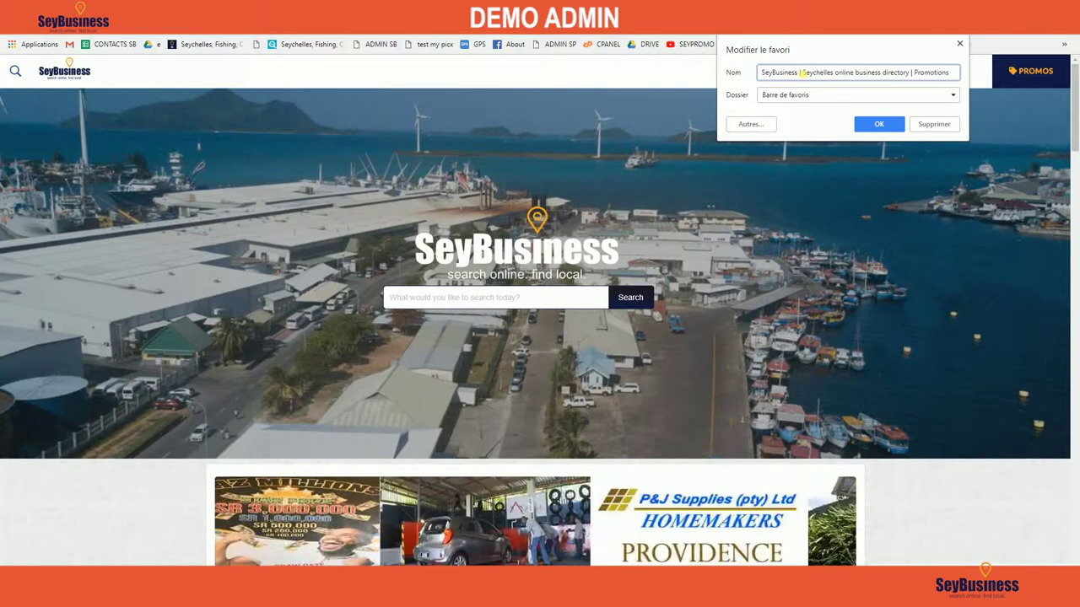
drag(799, 73, 993, 73)
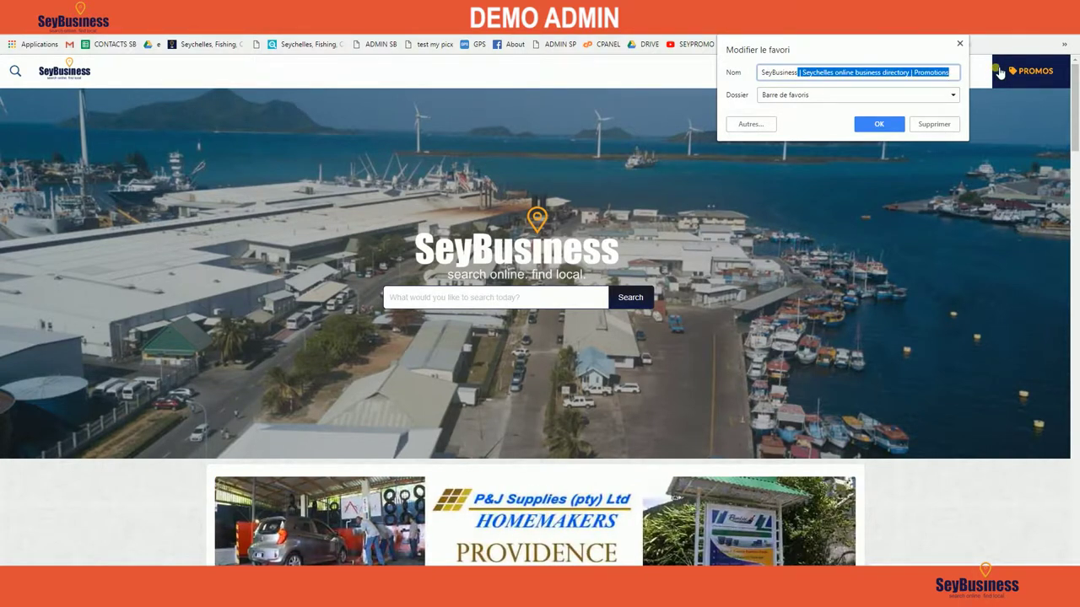
key(BackSpace)
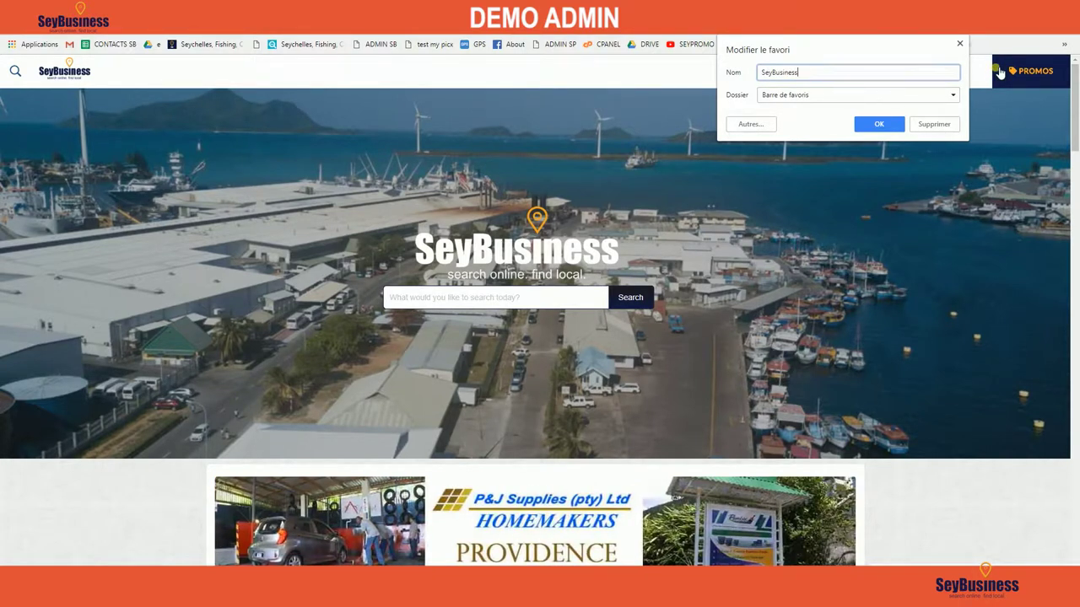
click(878, 124)
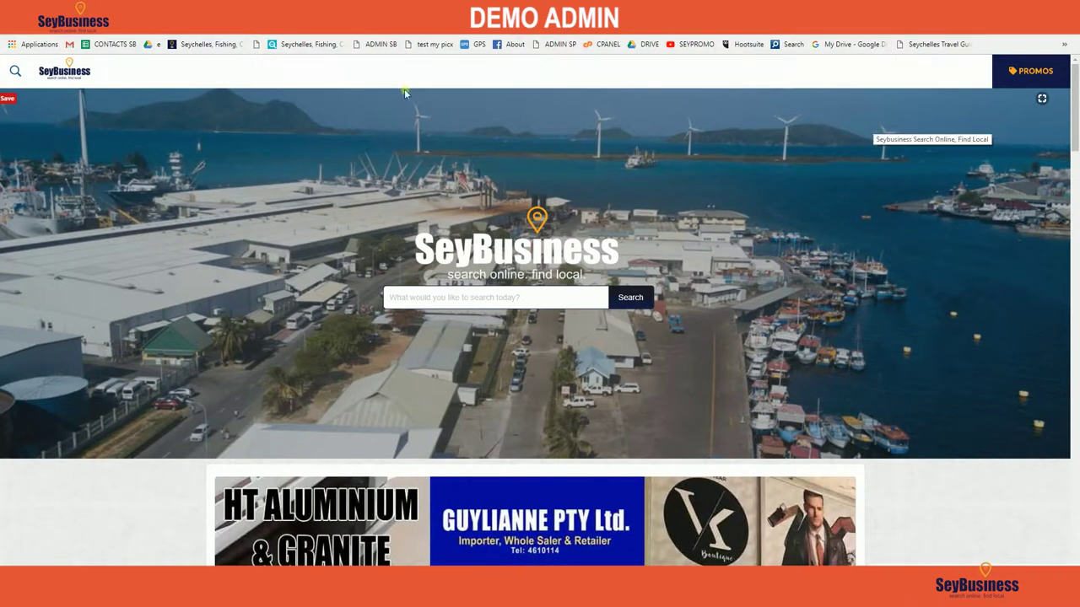
click(172, 44)
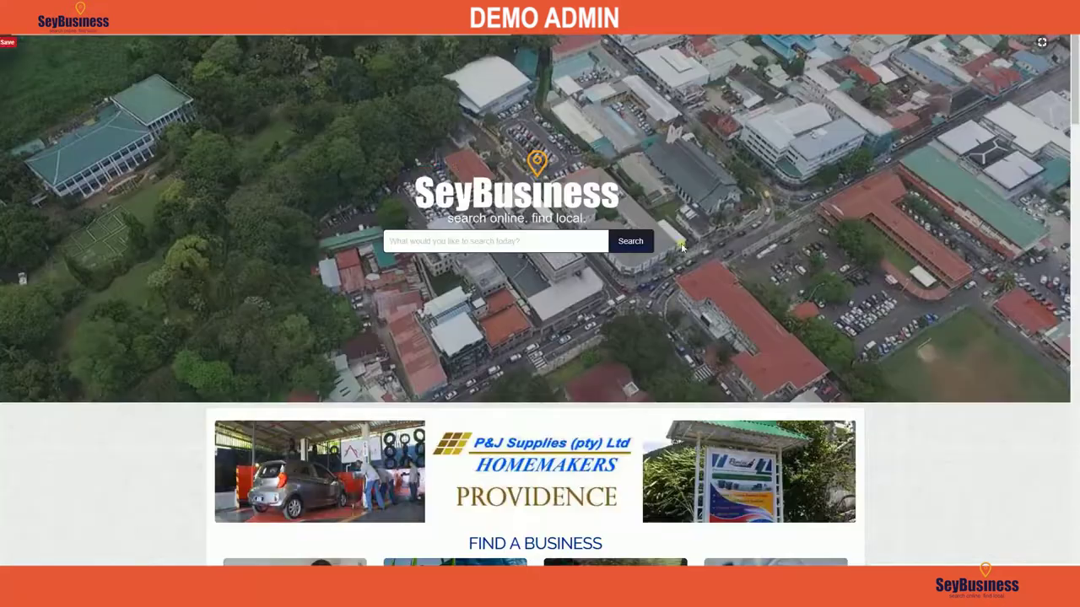
Step: Edit the Bernie's Shoes & Bags business details, replacing the Bottom Boxes text with "FILL YOUR INFO....", and submit the form
mouse_move(29, 53)
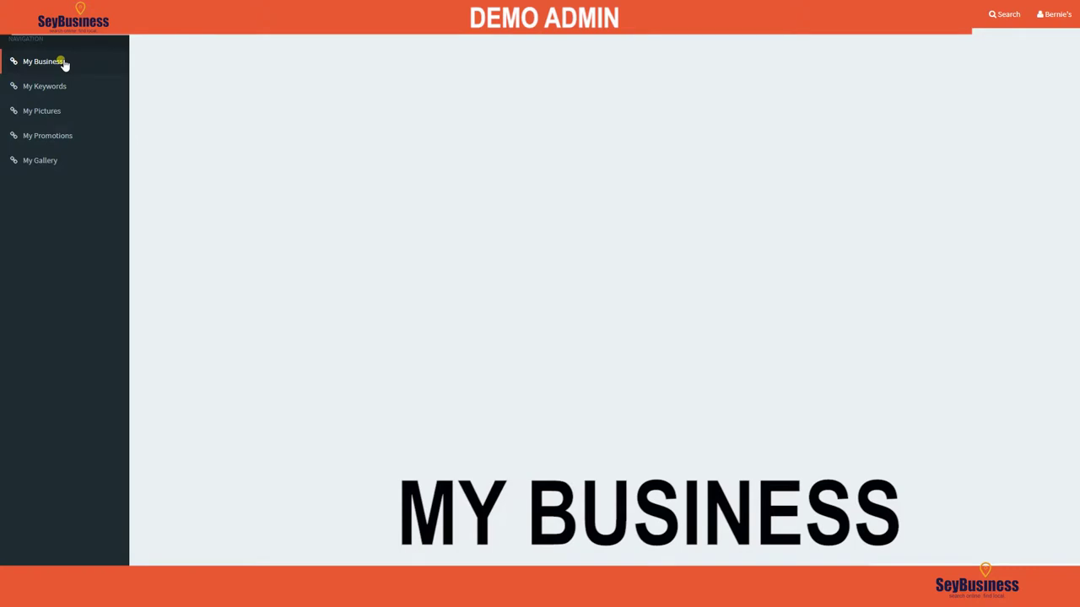
click(62, 62)
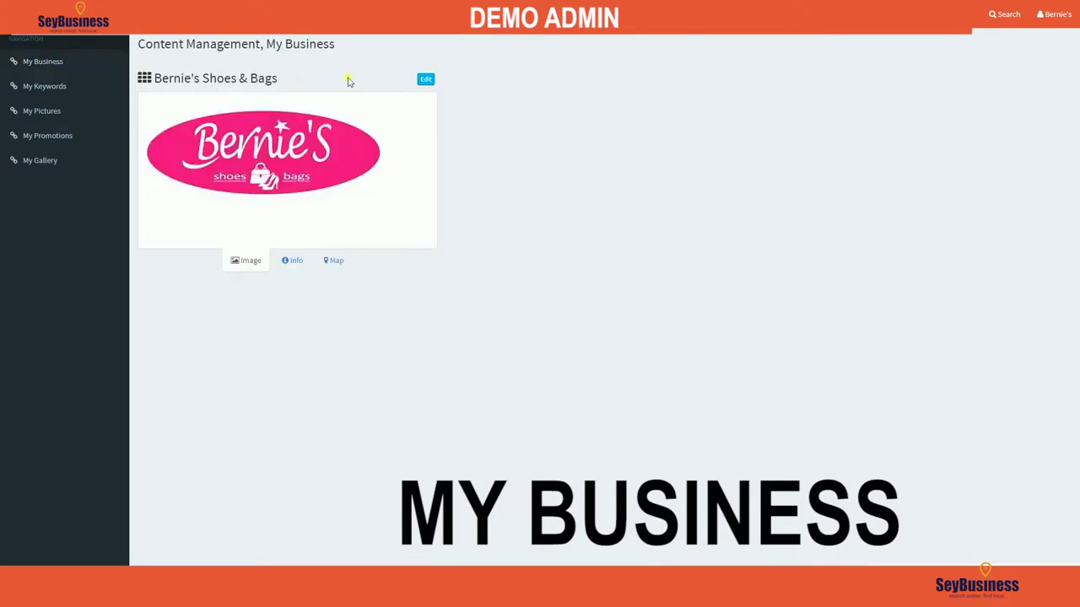
click(428, 84)
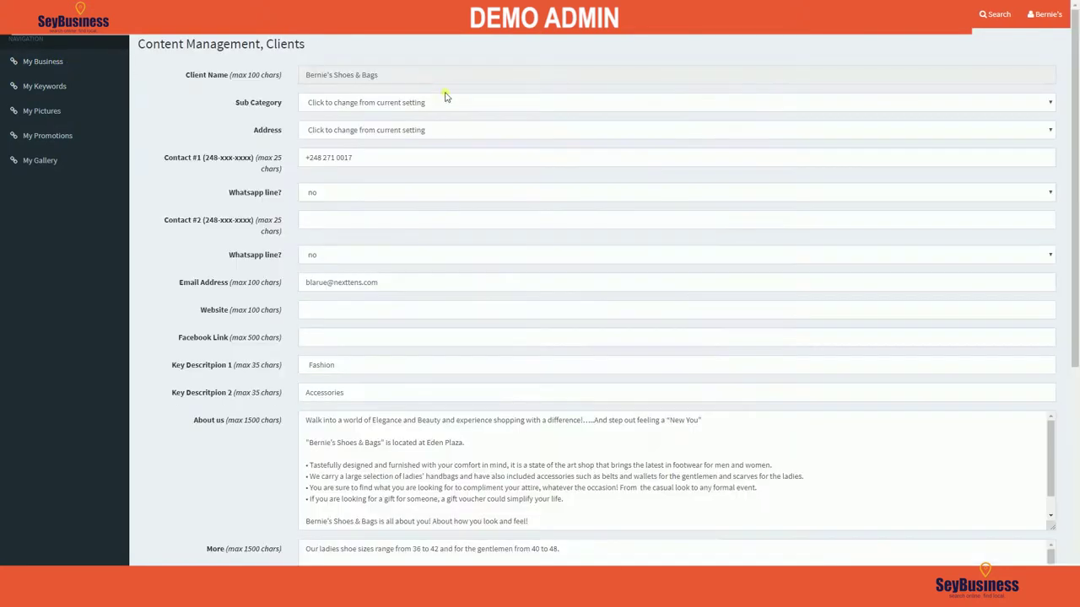
scroll(612, 264, down, 3)
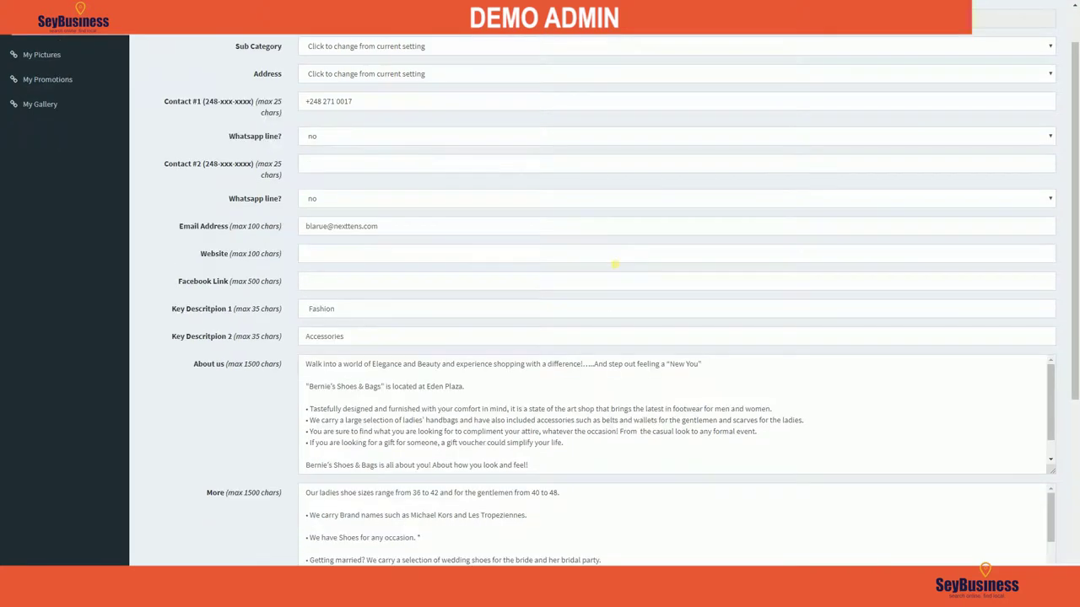
scroll(614, 264, down, 5)
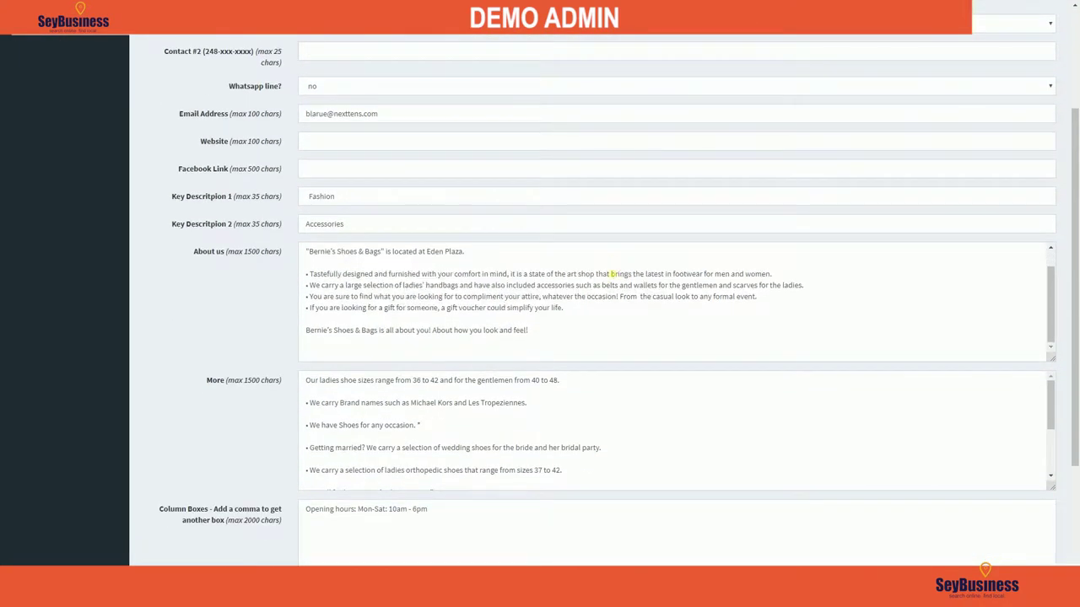
scroll(615, 362, down, 4)
triple_click(396, 534)
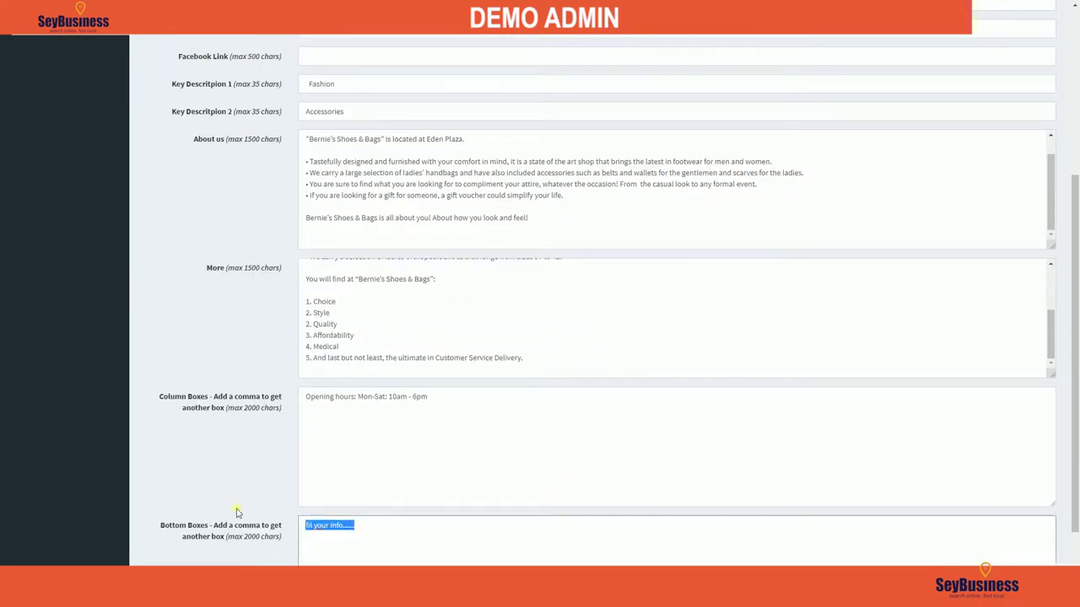
text(FILL YOUR INFO)
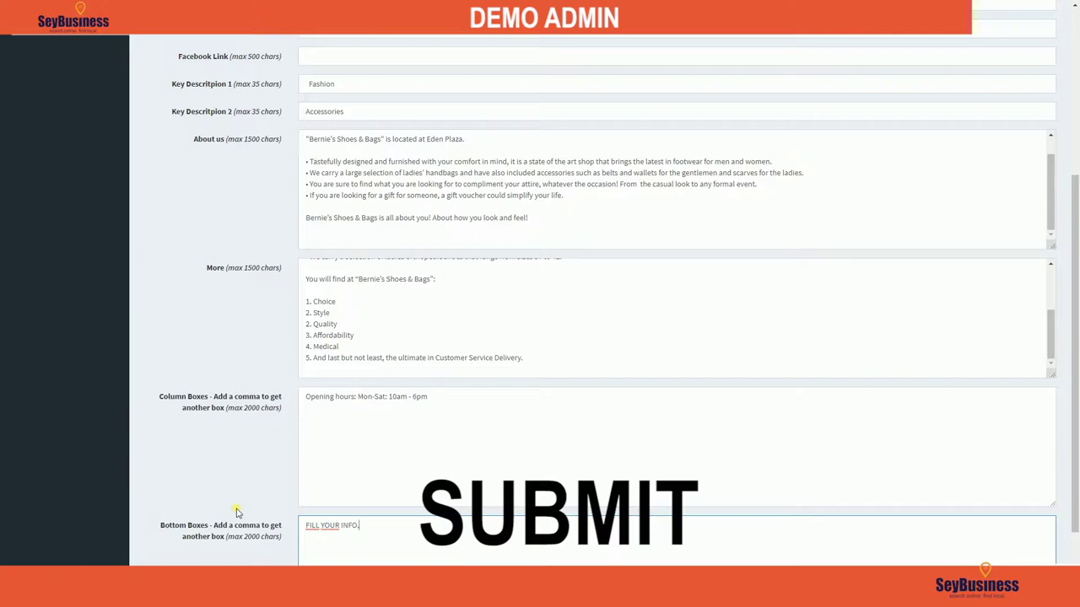
scroll(803, 514, down, 2)
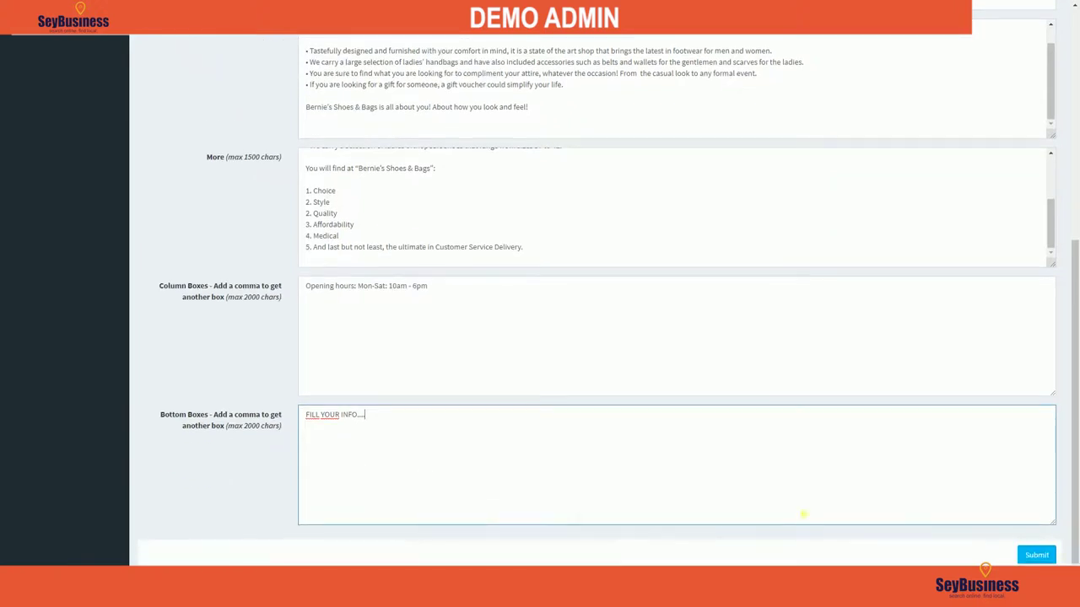
click(1021, 557)
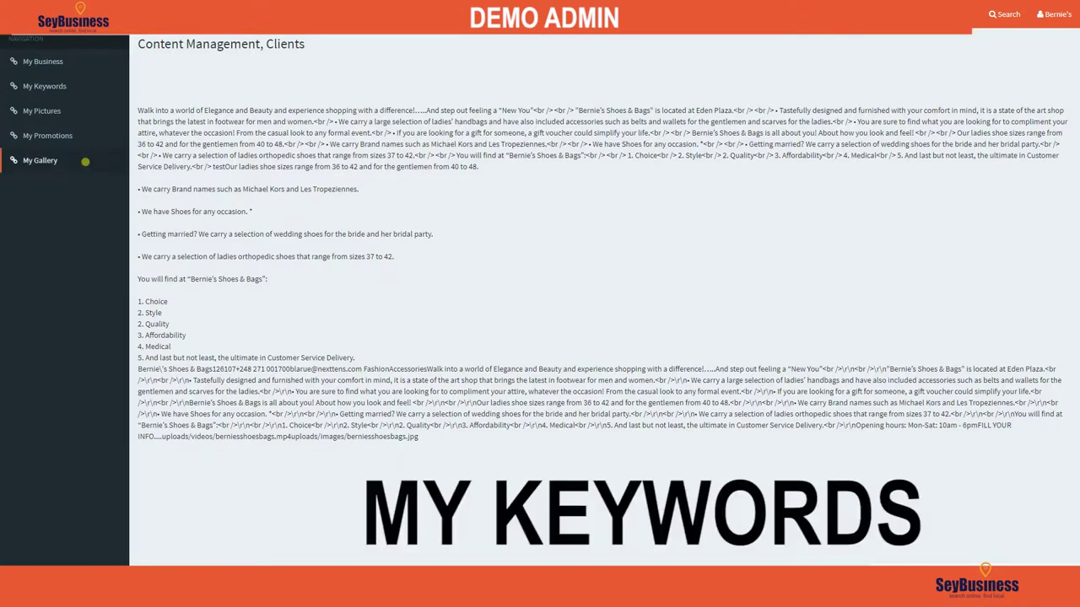
Step: Open the business's keyword lists and submit them without edits
click(61, 88)
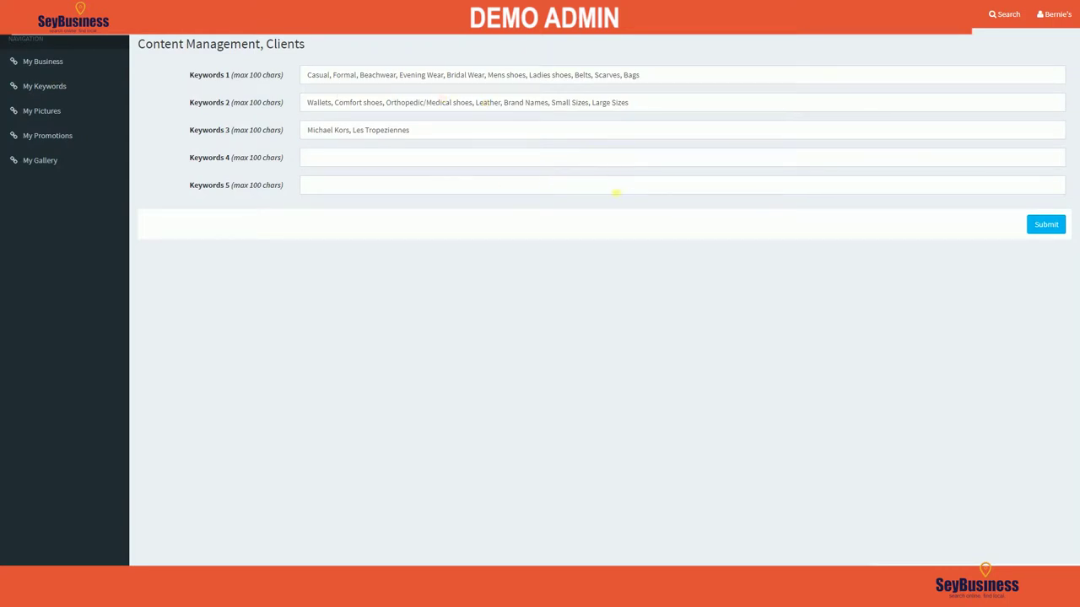
click(1044, 225)
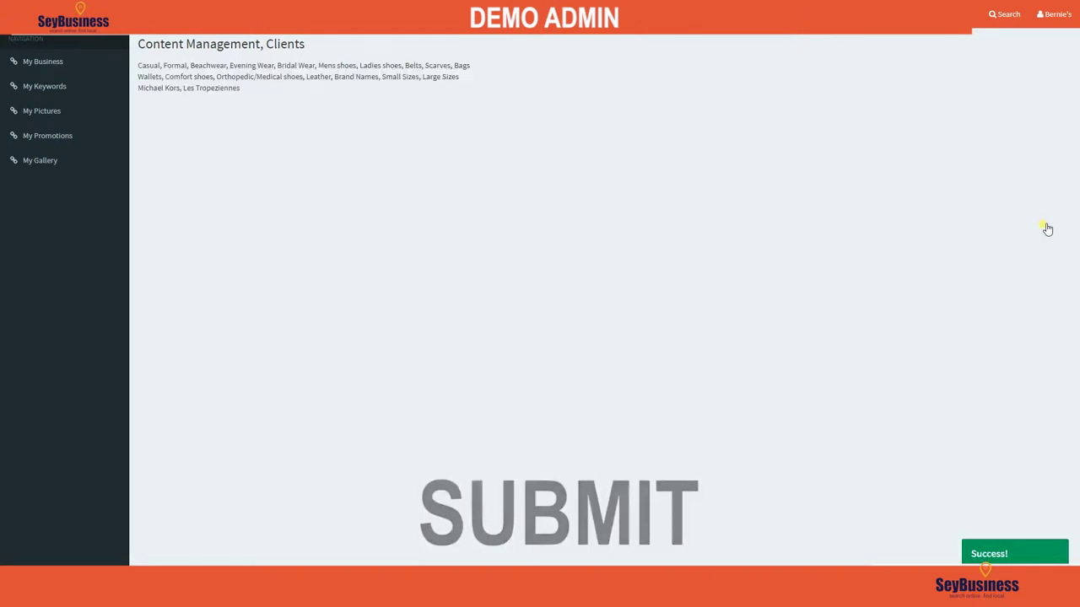
Step: Upload the picture BERNIE'S (1).jpg from the BERNIE'S folder to the business's pictures and refresh the page
click(49, 110)
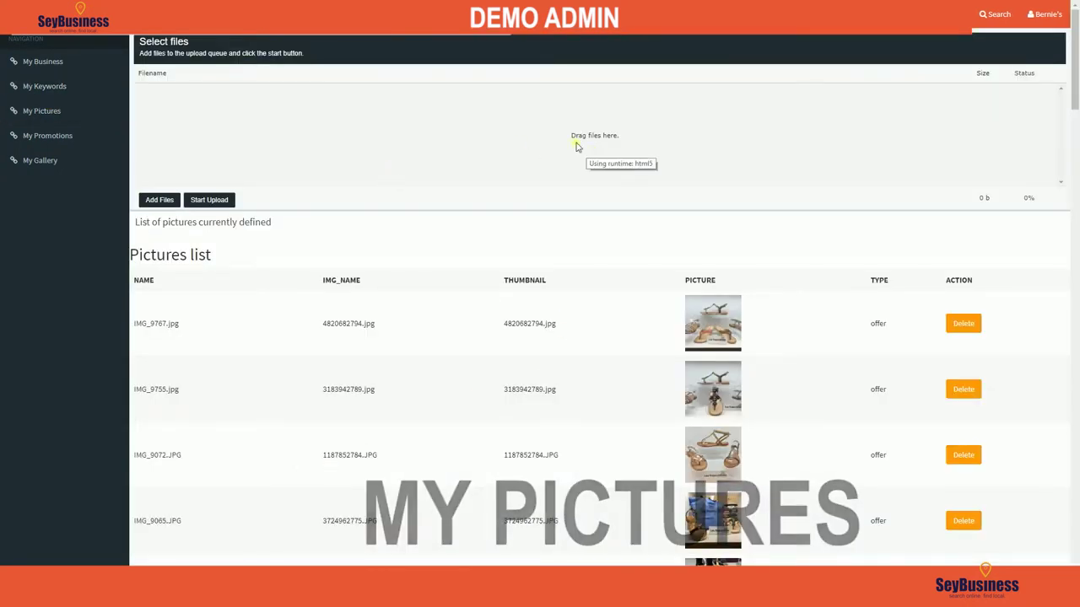
click(160, 202)
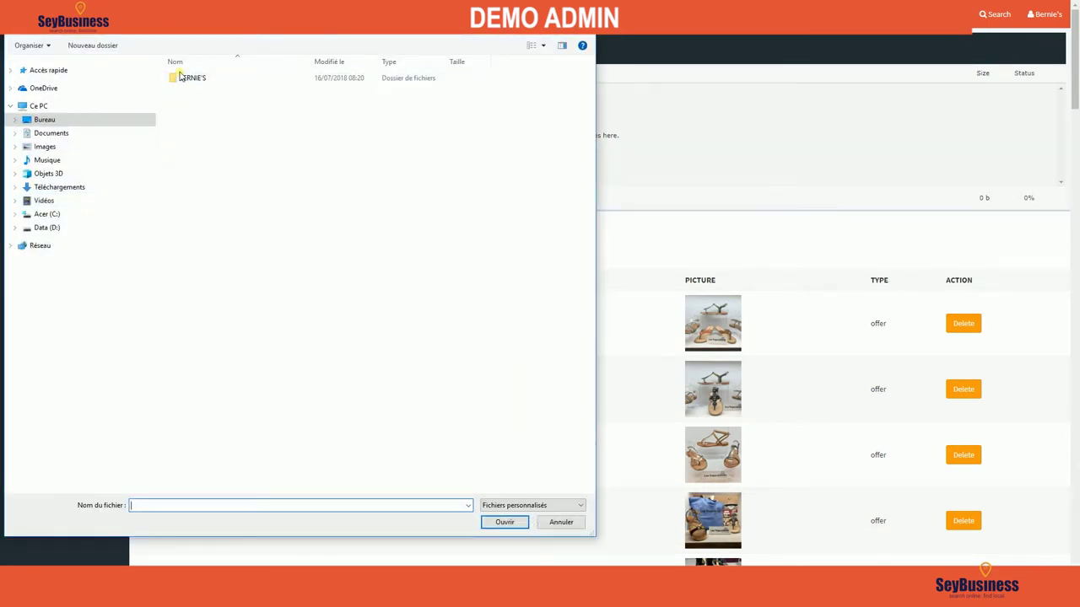
double_click(193, 77)
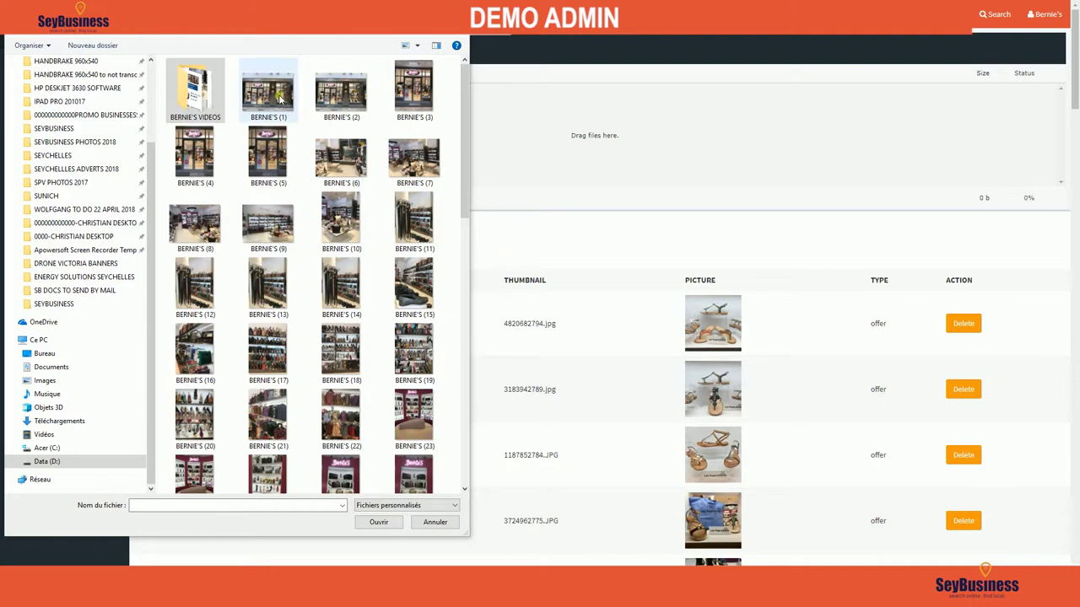
drag(270, 91, 610, 164)
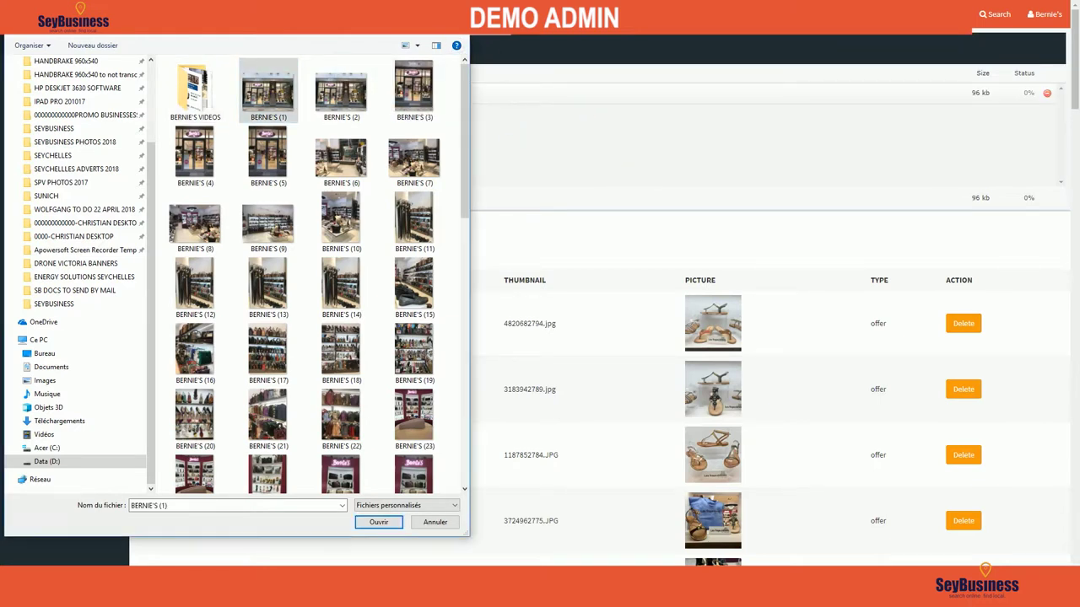
key(Escape)
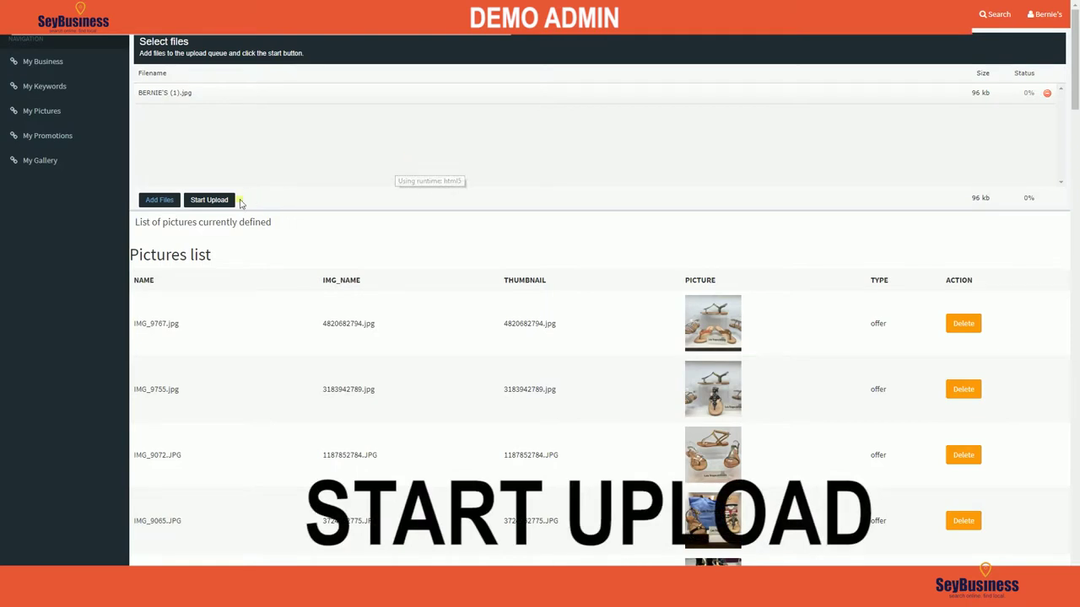
click(208, 200)
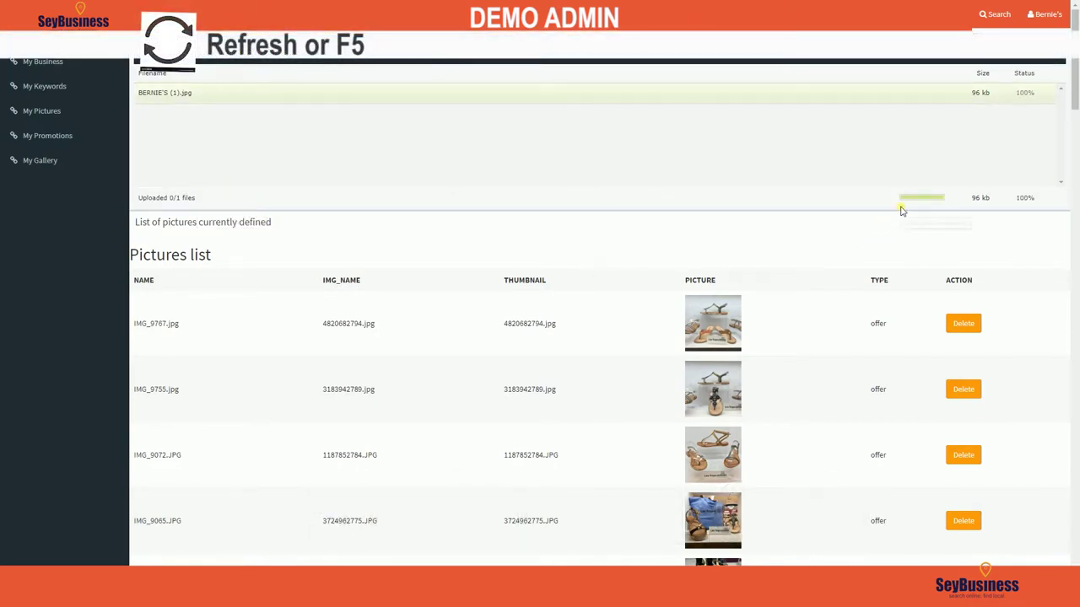
key(F5)
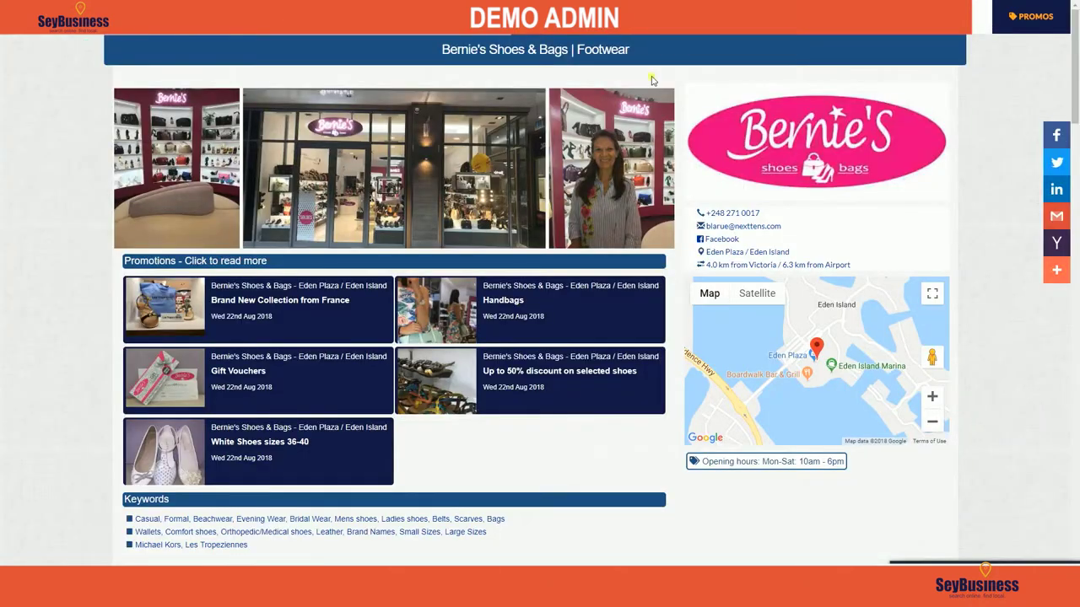
Step: Check the gallery on the public Bernie's Shoes & Bags page by enlarging the storefront photo, and close the slideshow
scroll(651, 80, down, 10)
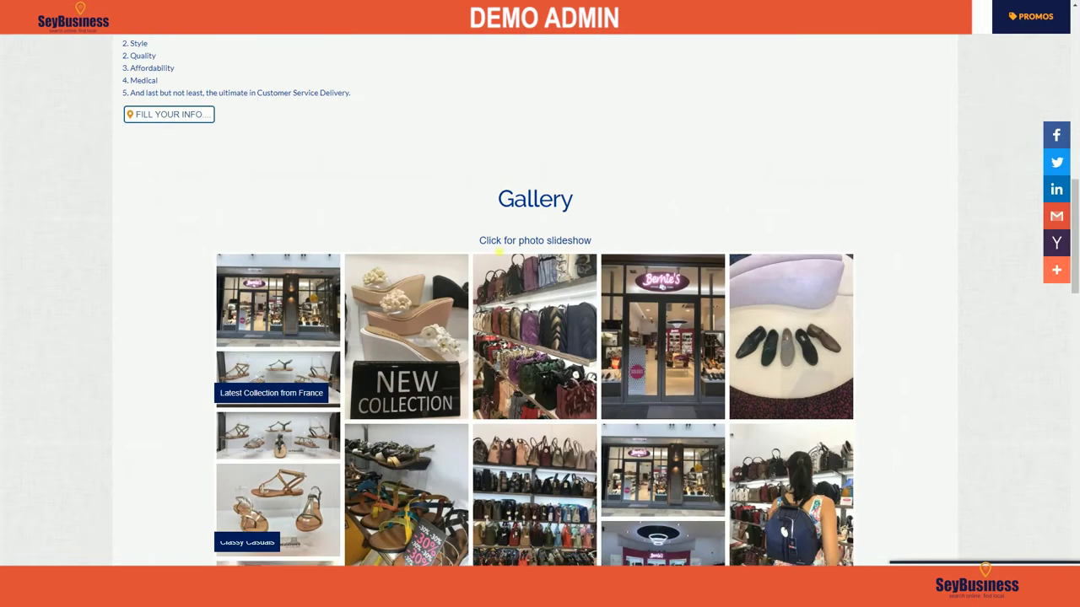
scroll(291, 214, down, 2)
click(291, 214)
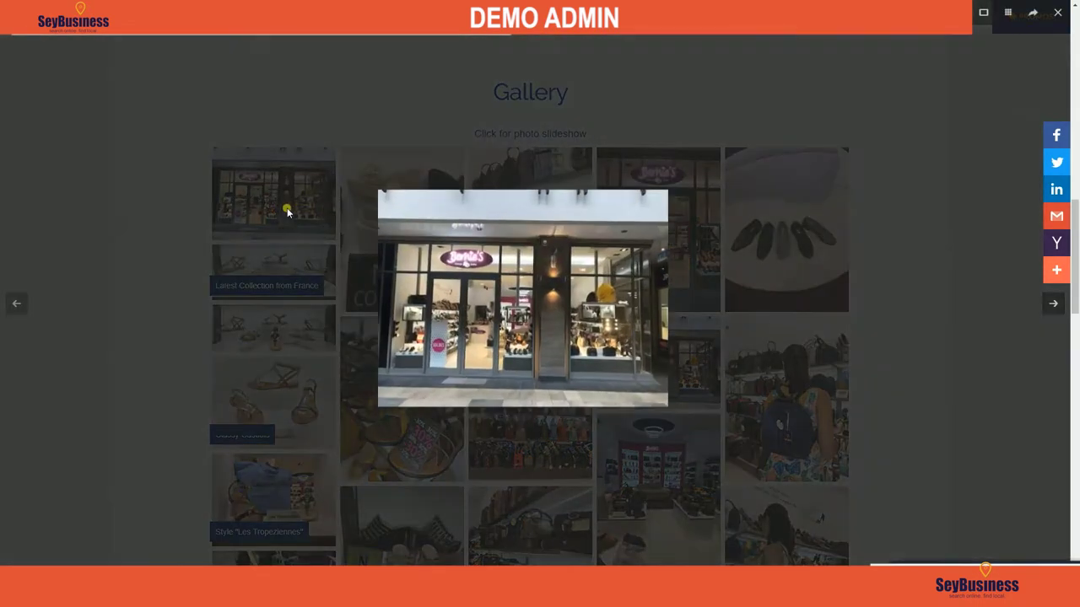
click(1057, 12)
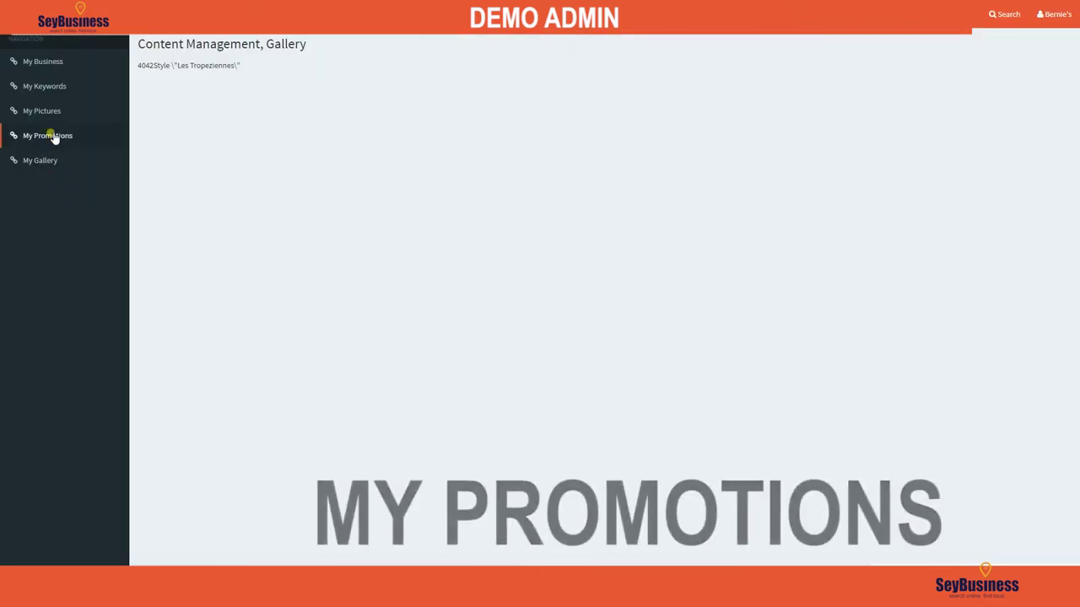
Step: Add a promotion with image BERNIE'S (52).jpg, title "TEXT OF YOUR PROMO" and description "Description of your promo", submit it and enable it
click(51, 136)
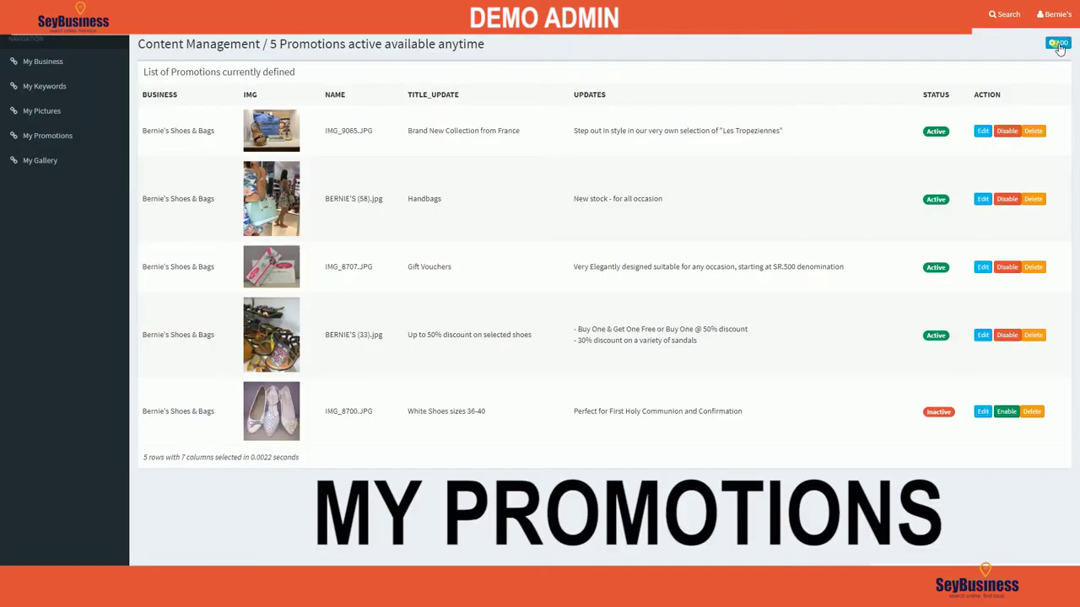
click(1058, 44)
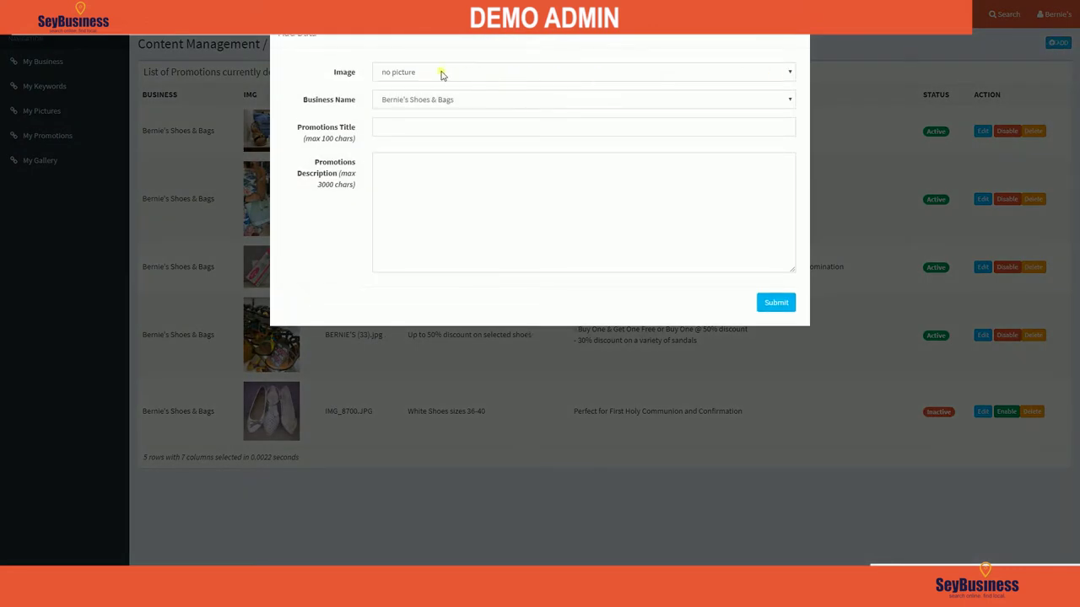
click(441, 74)
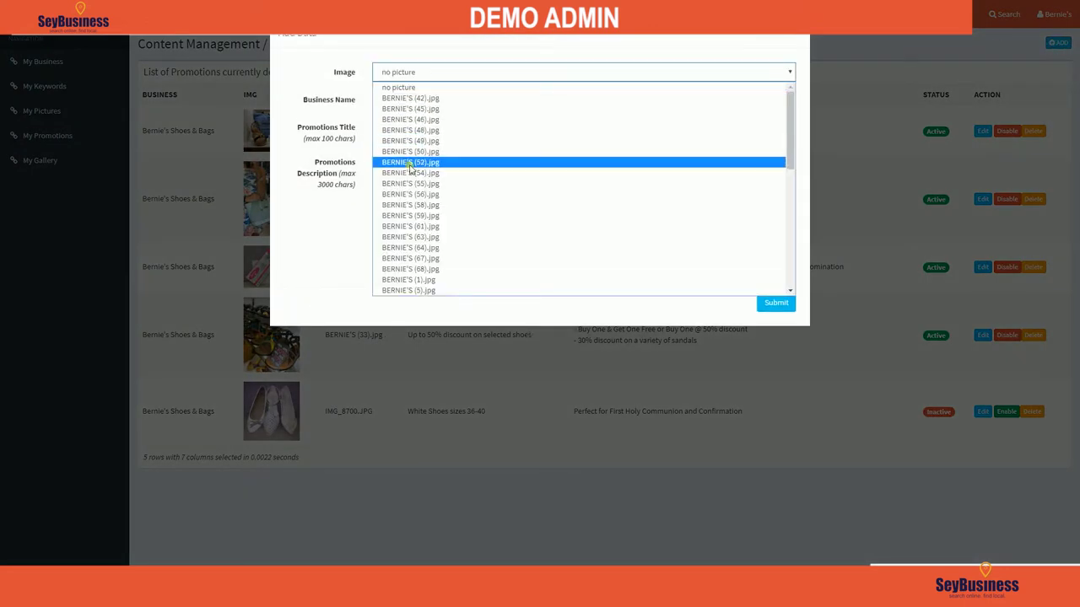
click(411, 164)
click(426, 132)
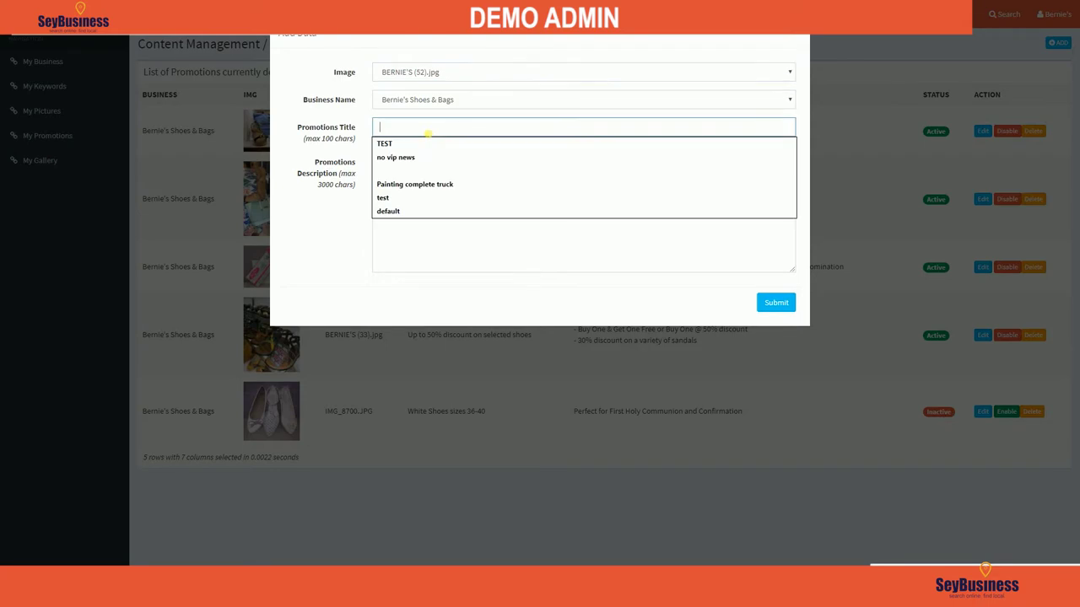
text(TEXT OF YOUR PROMO)
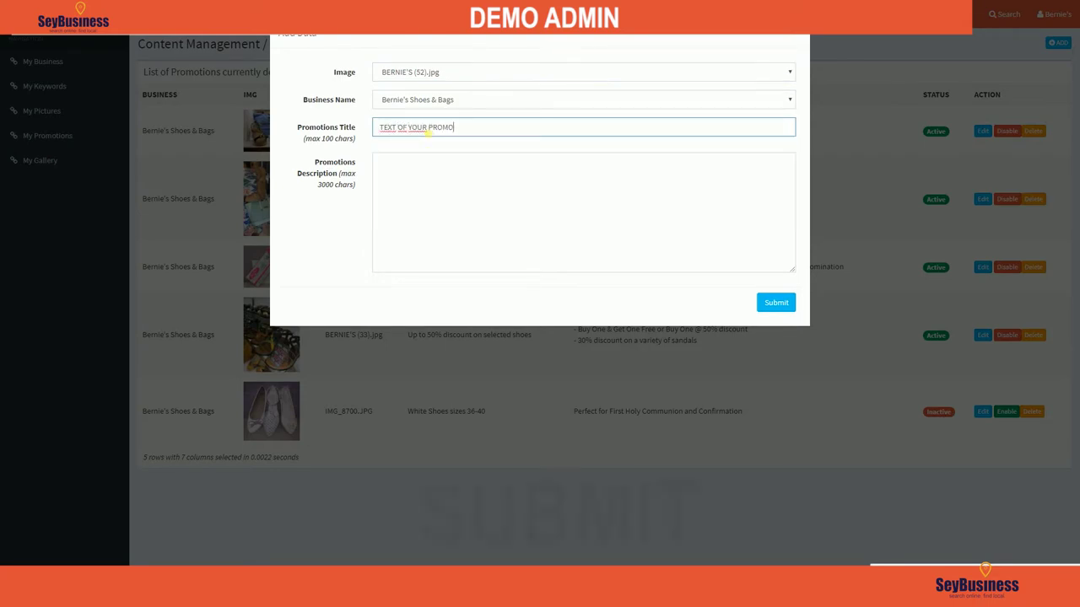
click(434, 164)
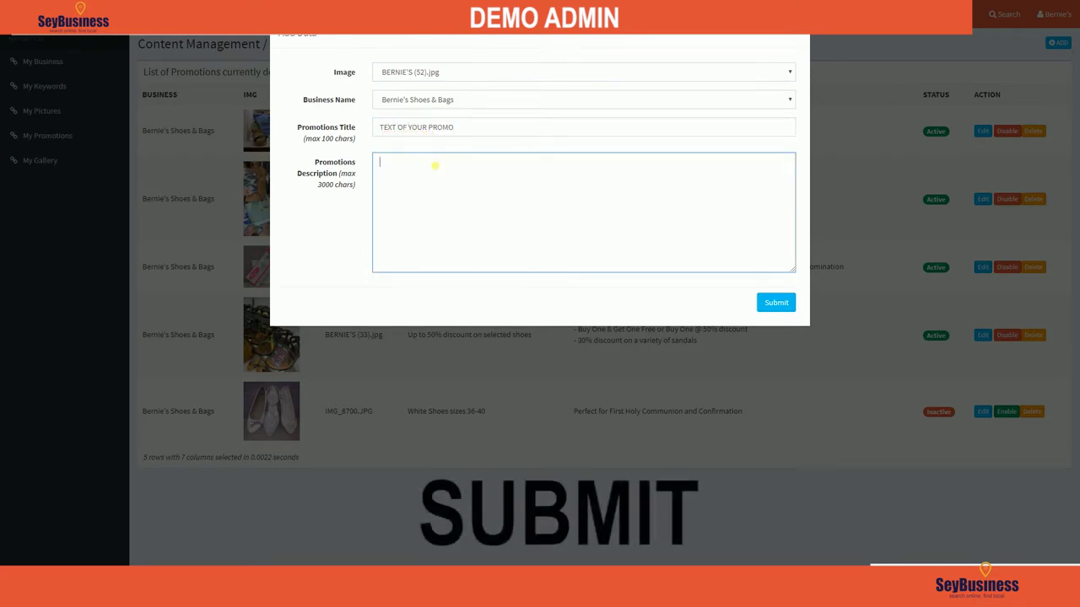
text(Description of your promo)
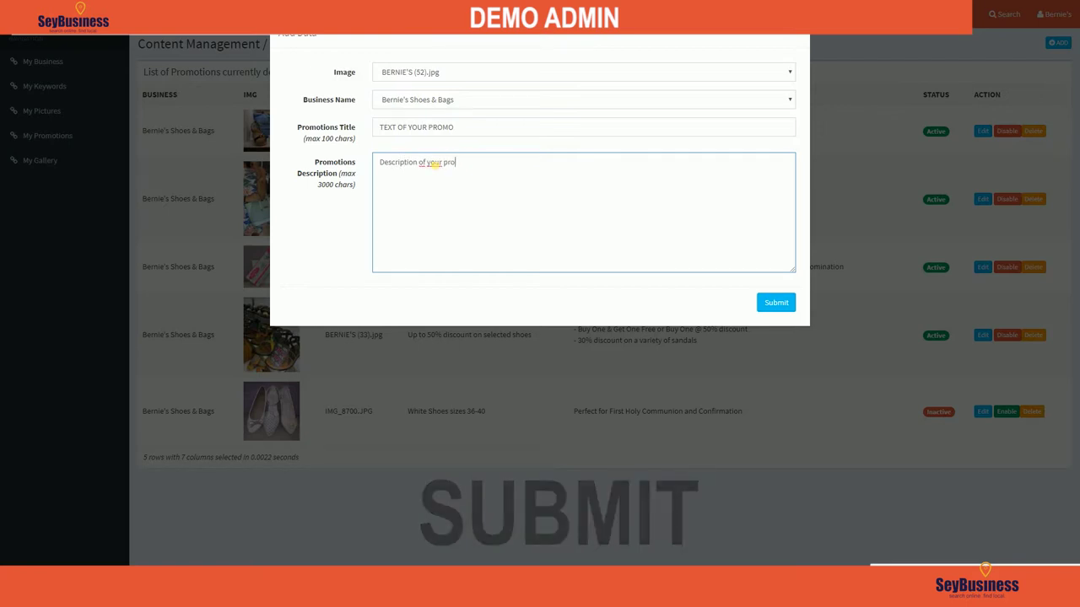
click(767, 304)
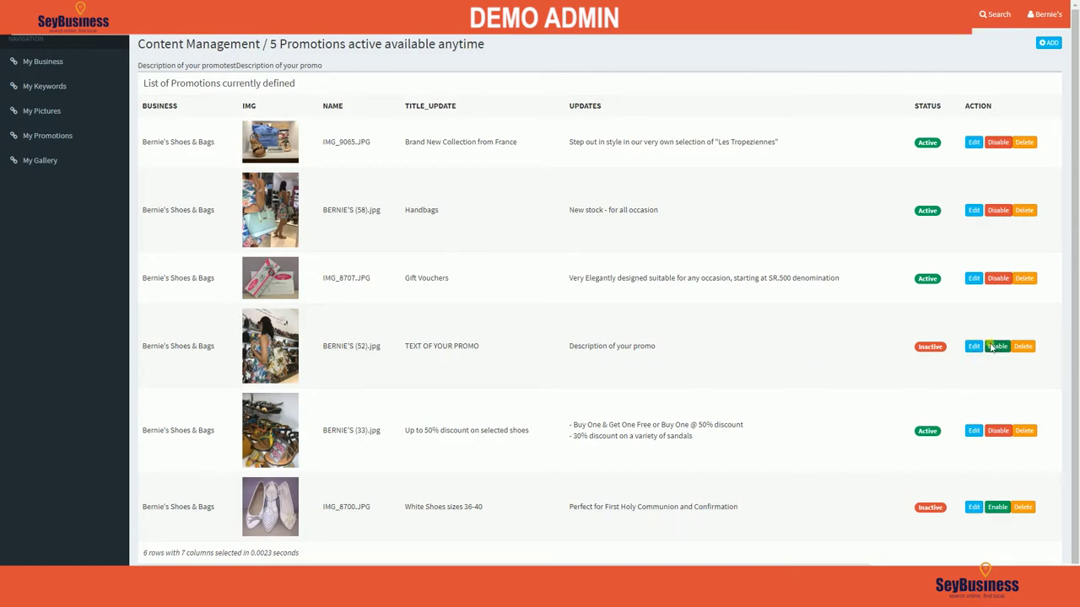
click(992, 347)
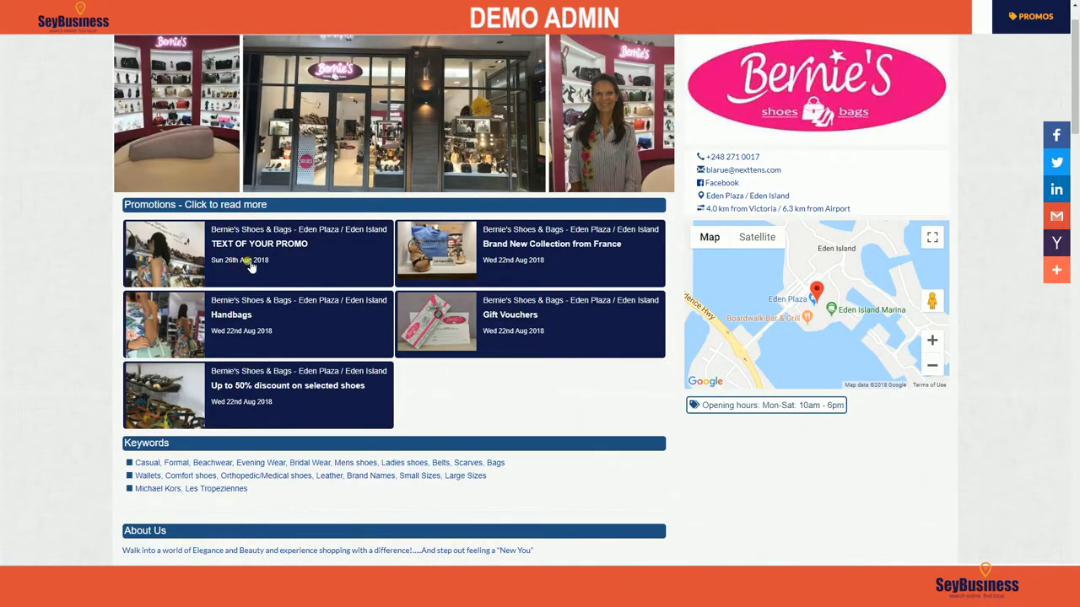
Step: Start a Facebook share of the "TEXT OF YOUR PROMO" promotion from the public page and open the choice of where to share it
click(249, 264)
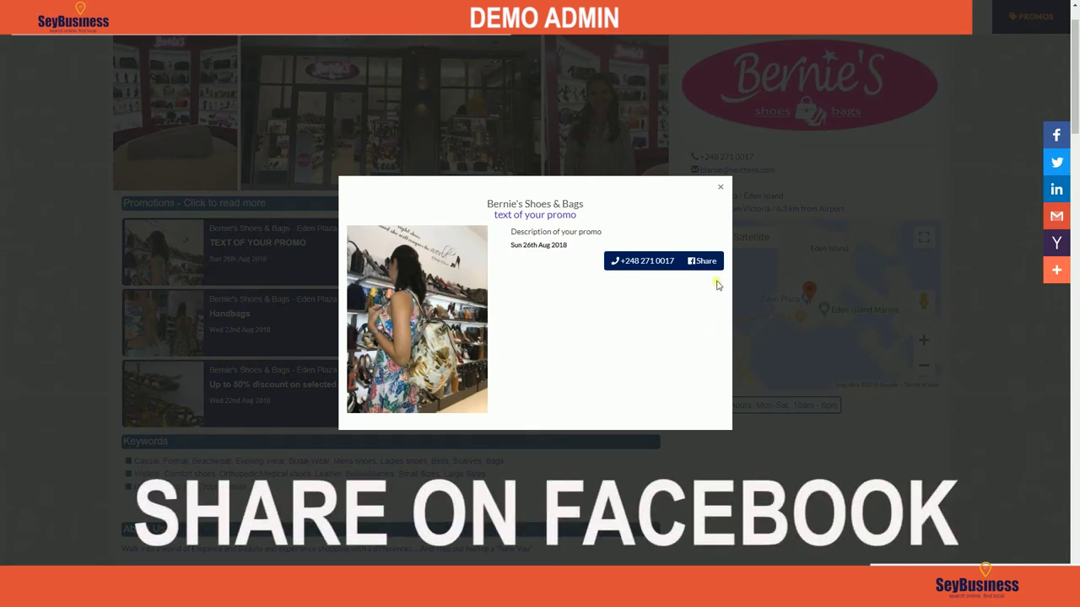
click(706, 262)
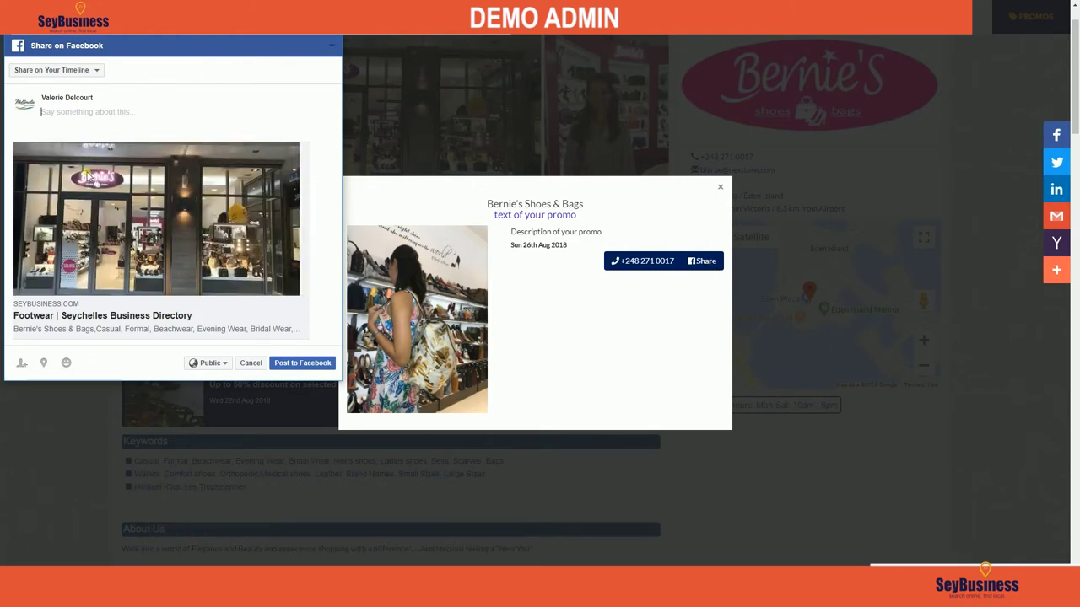
click(97, 71)
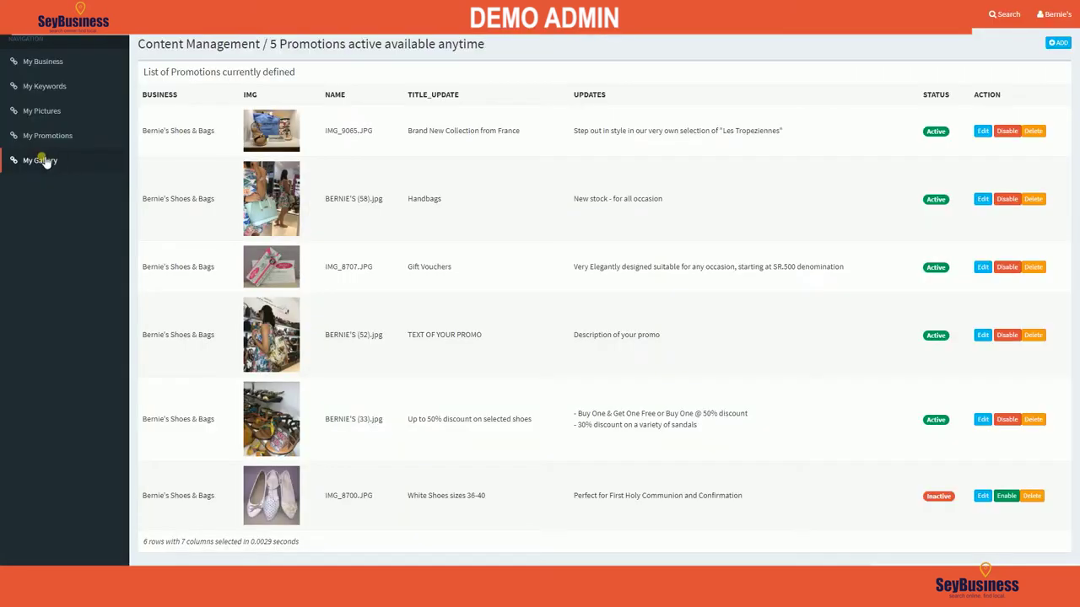
Step: Give the gallery photo BERNIE'S (59).jpg the title "Available in blue and red" and submit it
click(41, 160)
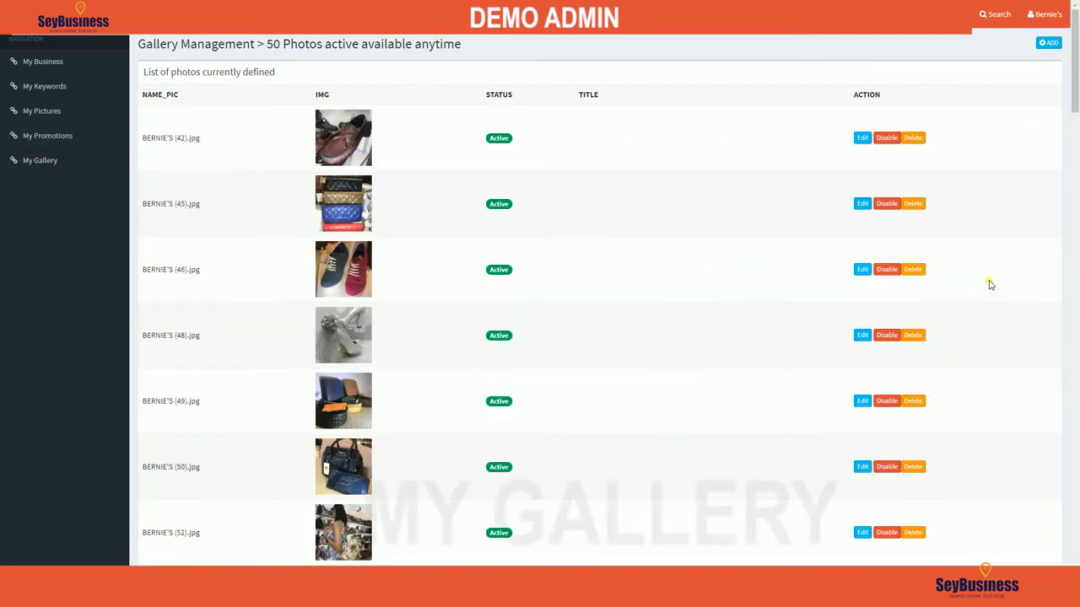
scroll(734, 271, down, 20)
scroll(734, 272, down, 5)
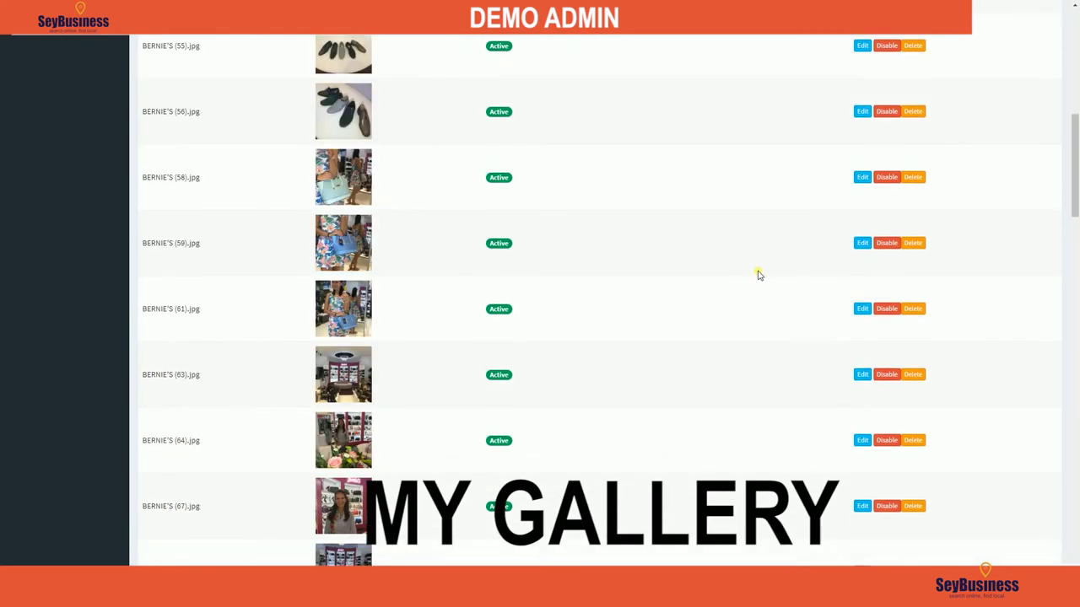
click(862, 243)
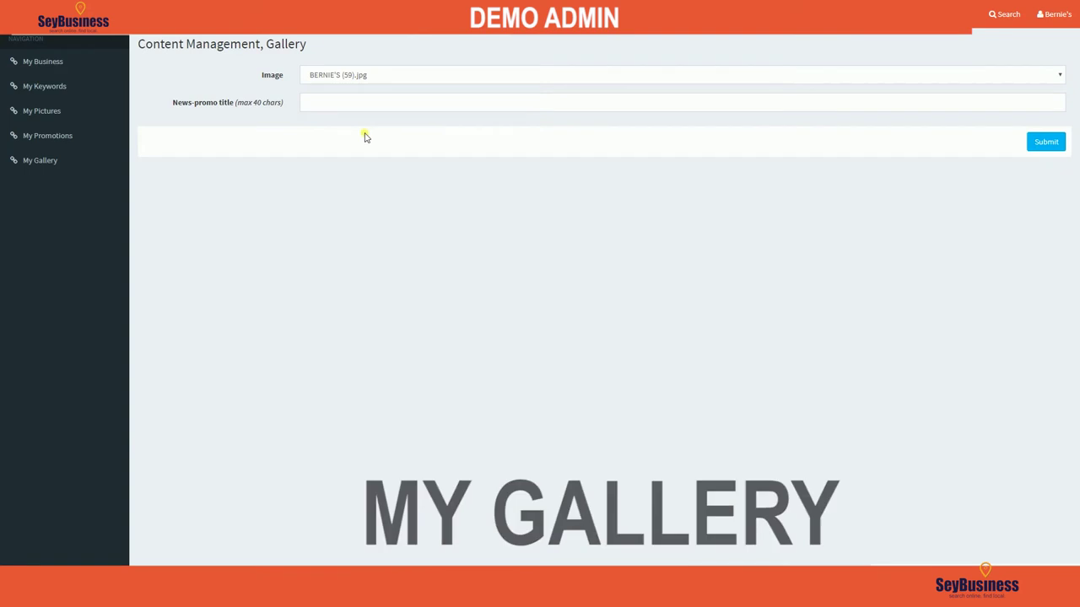
click(340, 103)
text(Available in blue and red)
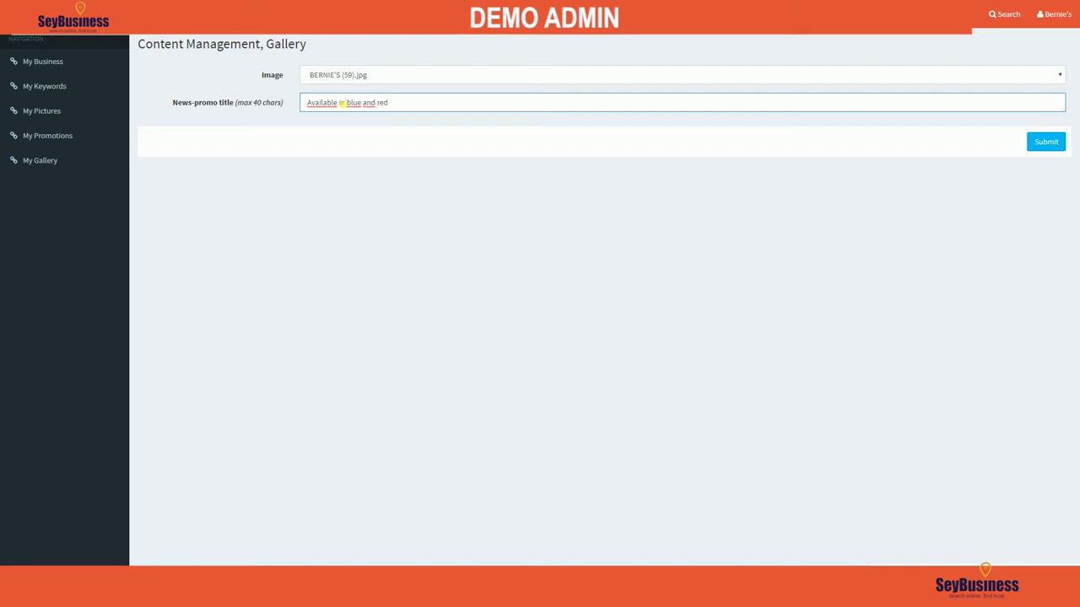
click(1046, 145)
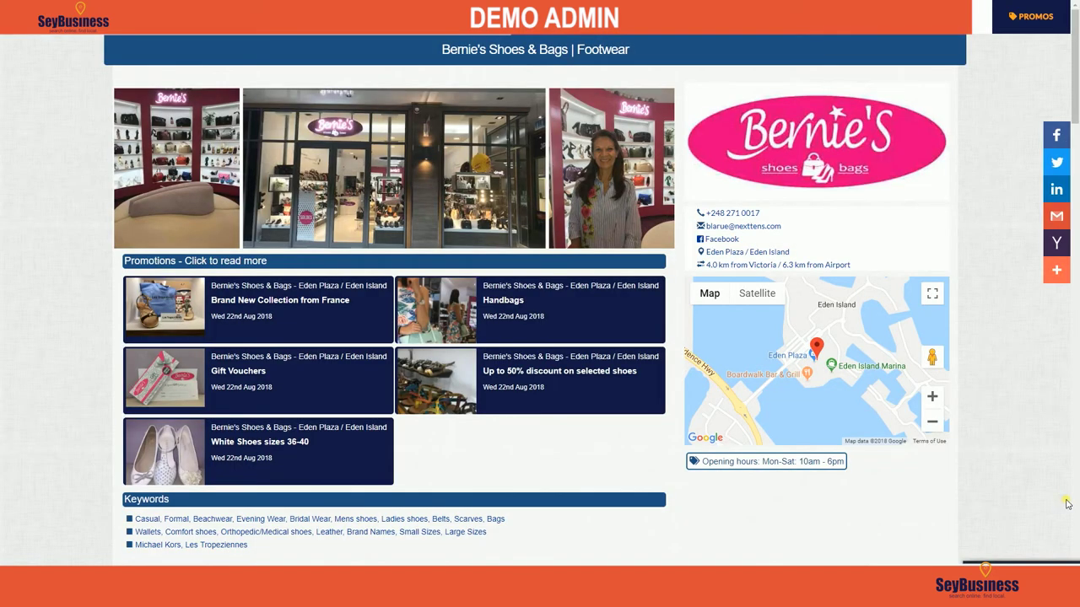
Step: Examine the public Bernie's Shoes & Bags page down to its gallery, checking the photos and their captions
scroll(1067, 504, down, 3)
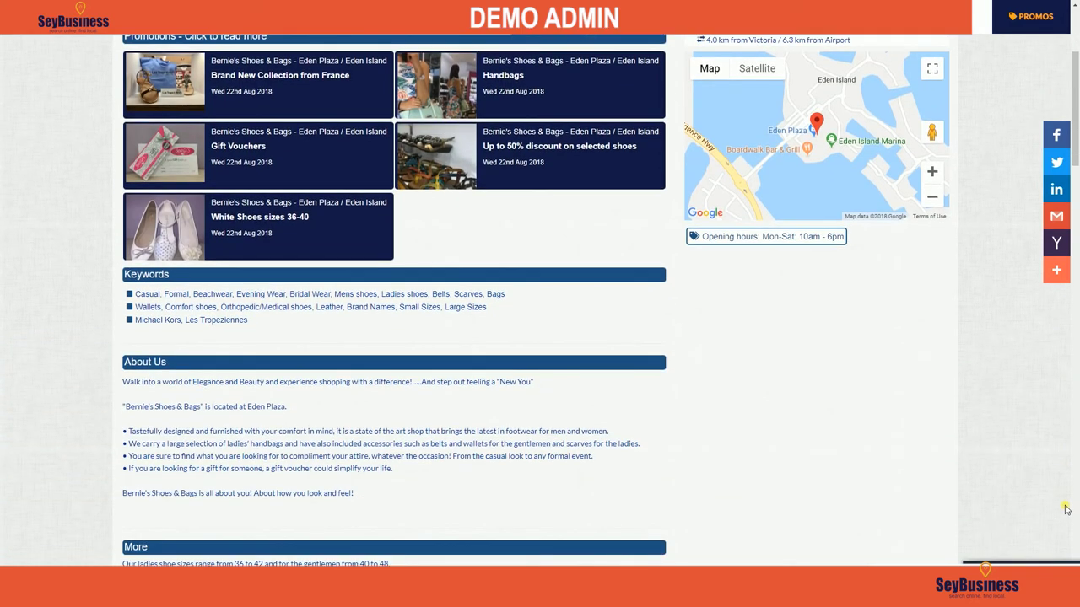
scroll(1065, 508, down, 5)
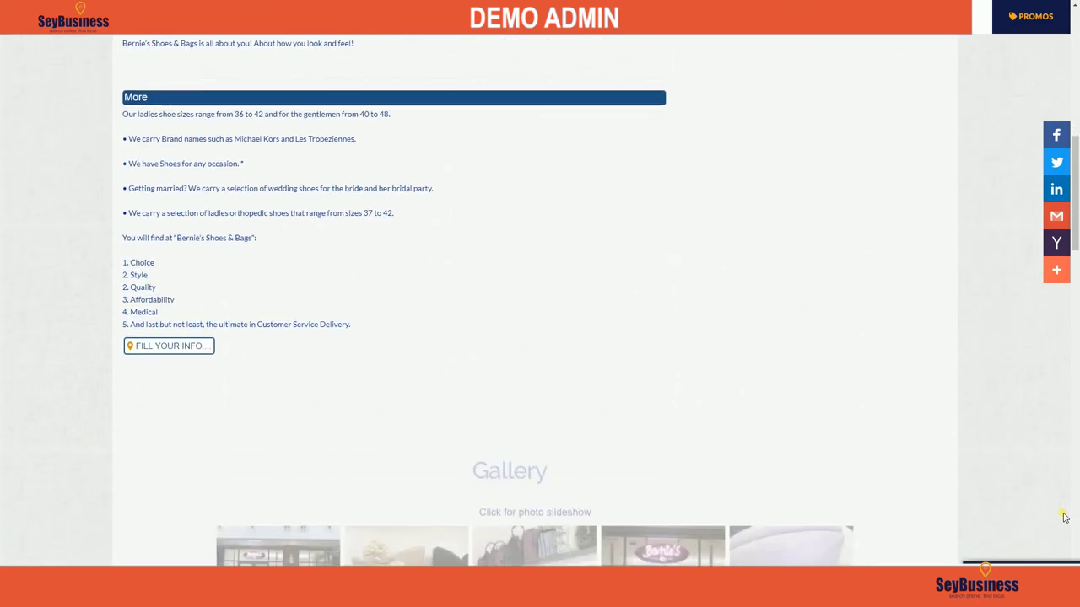
scroll(1064, 517, down, 5)
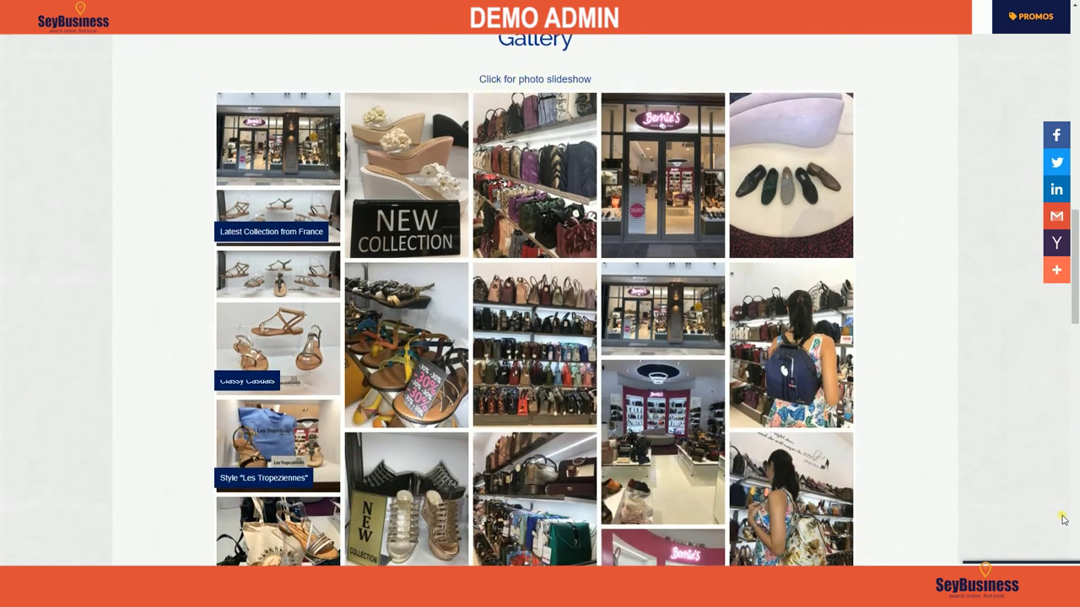
scroll(1062, 518, down, 5)
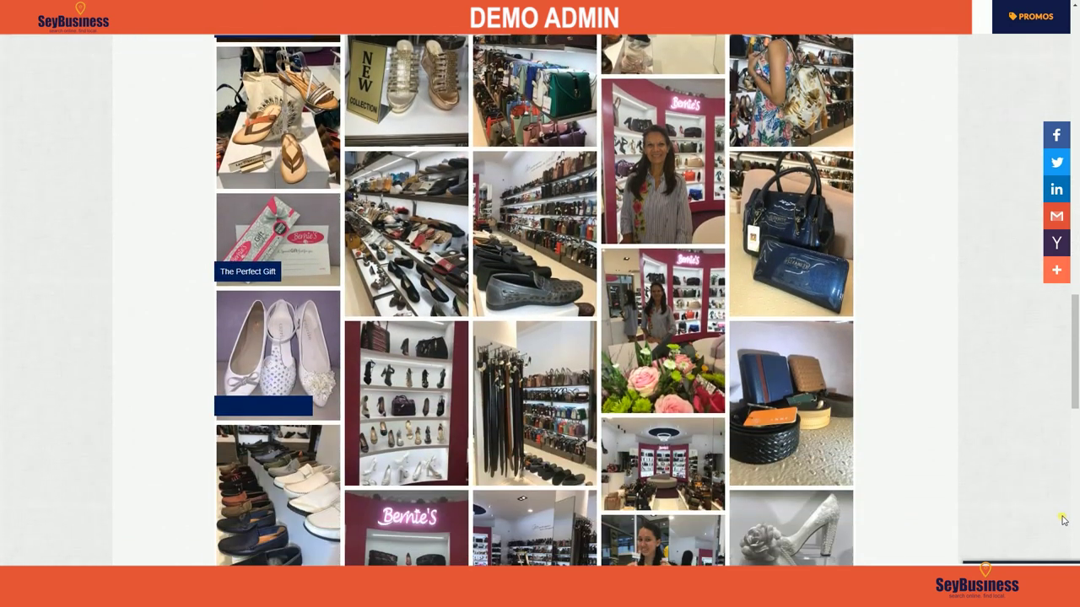